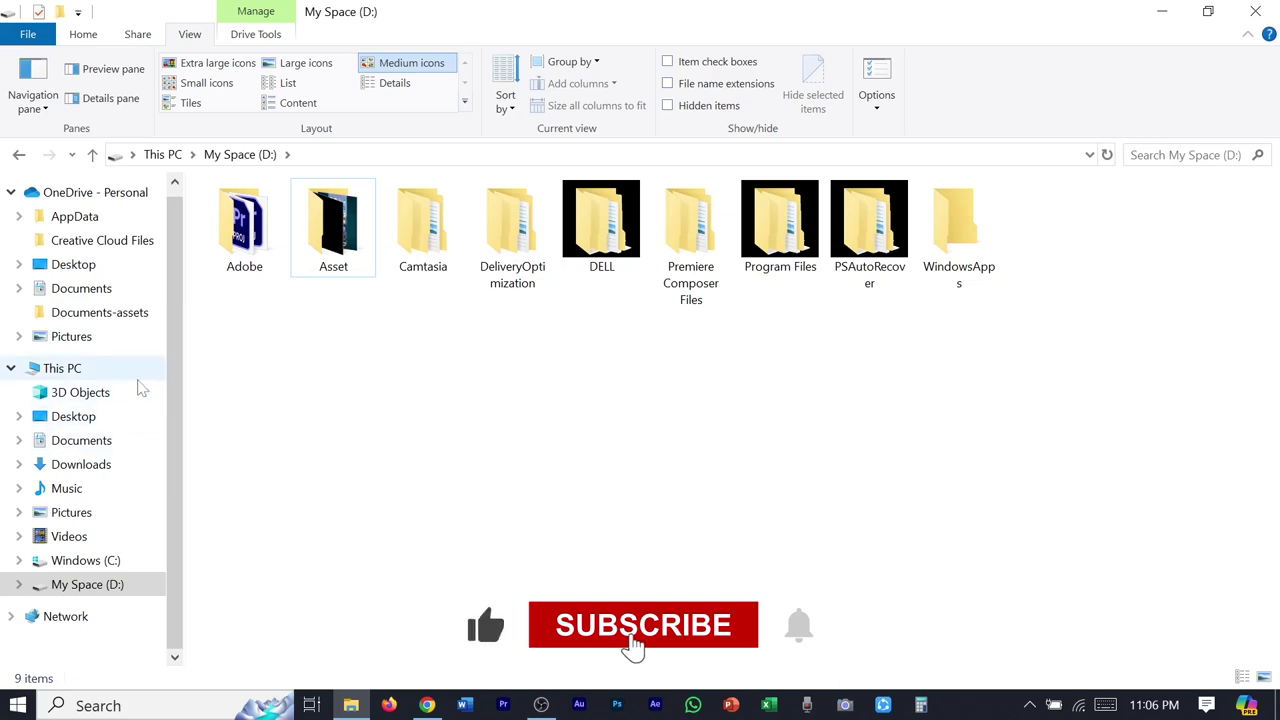
Step: Open the my pic image from the 3D Objects folder for editing in Paint
click(134, 376)
click(134, 398)
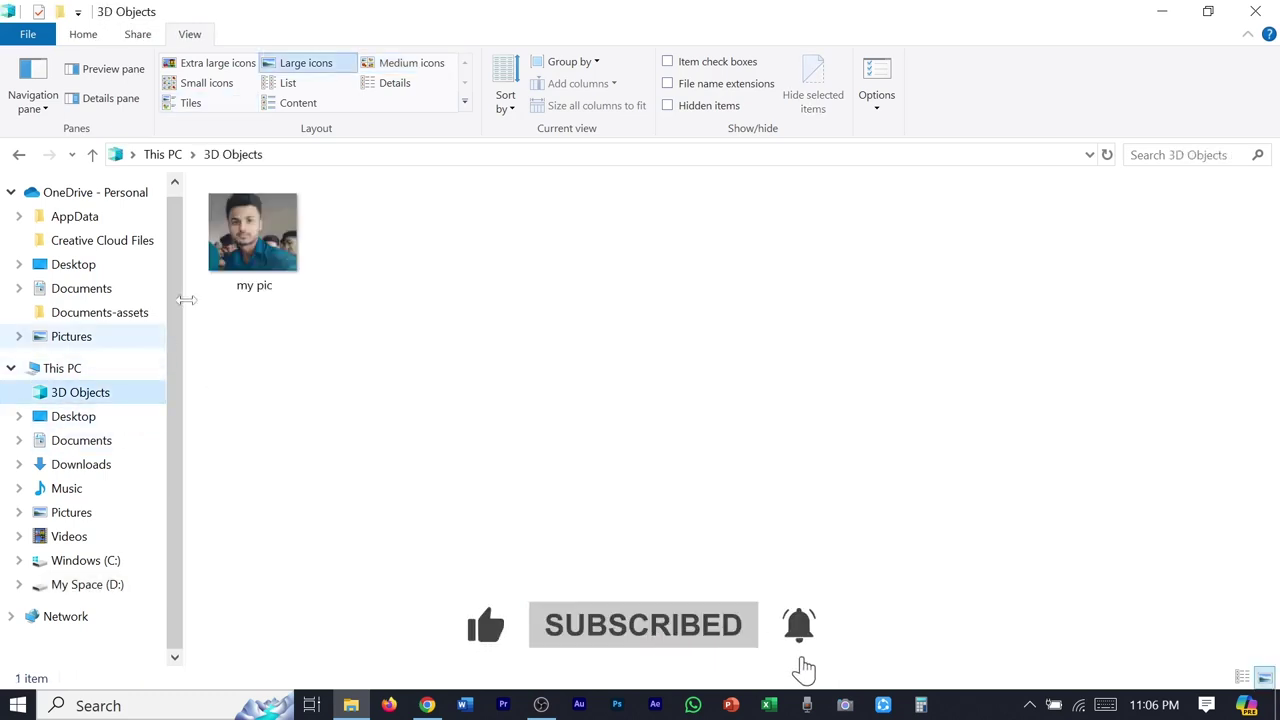
click(250, 232)
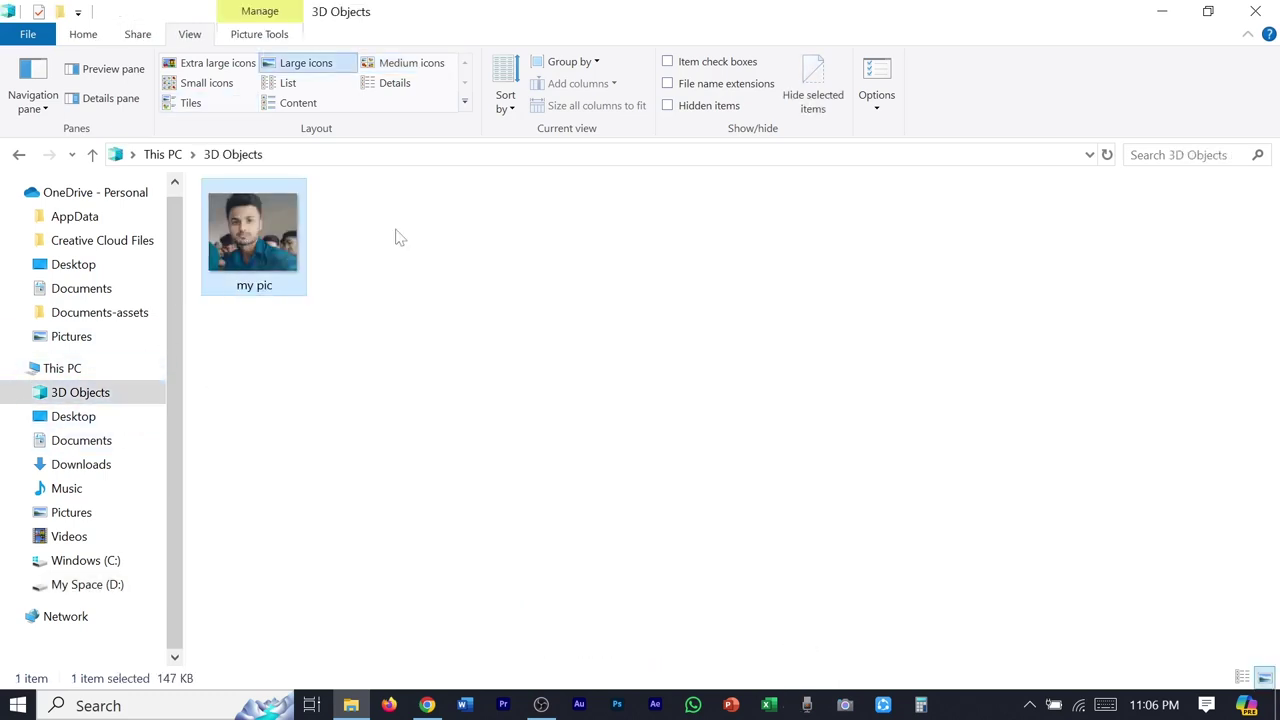
right_click(265, 236)
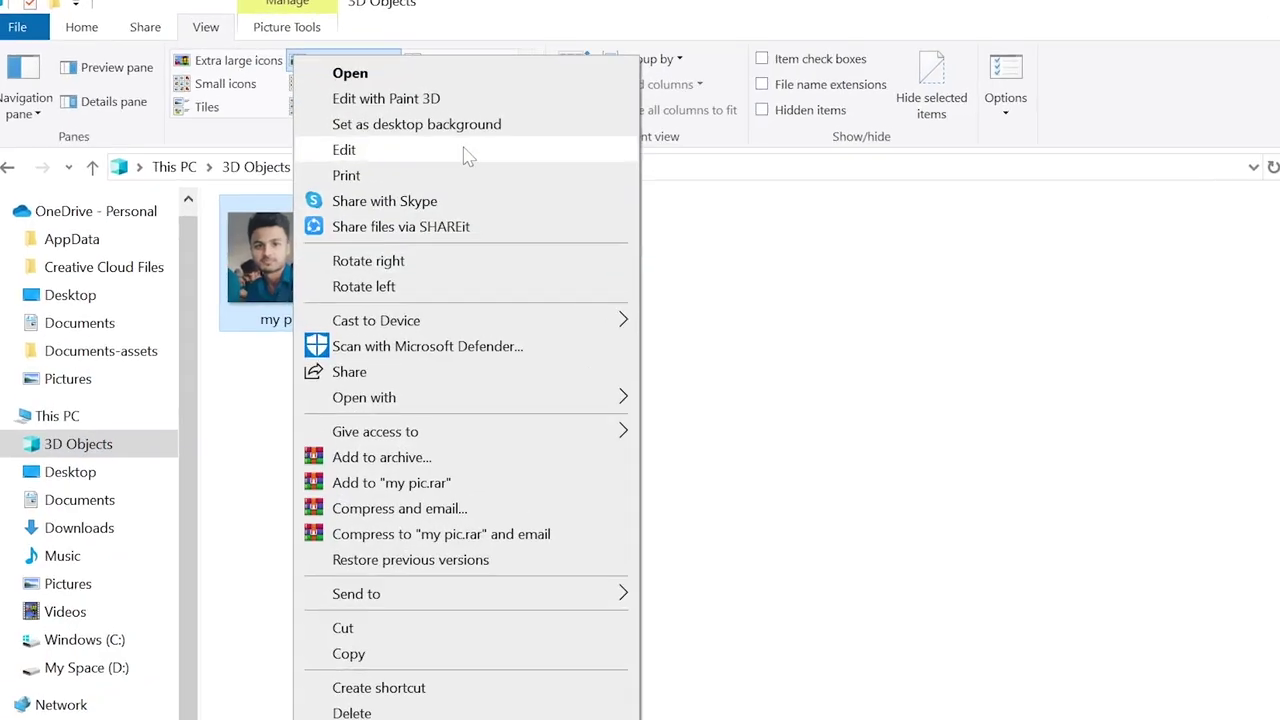
click(590, 160)
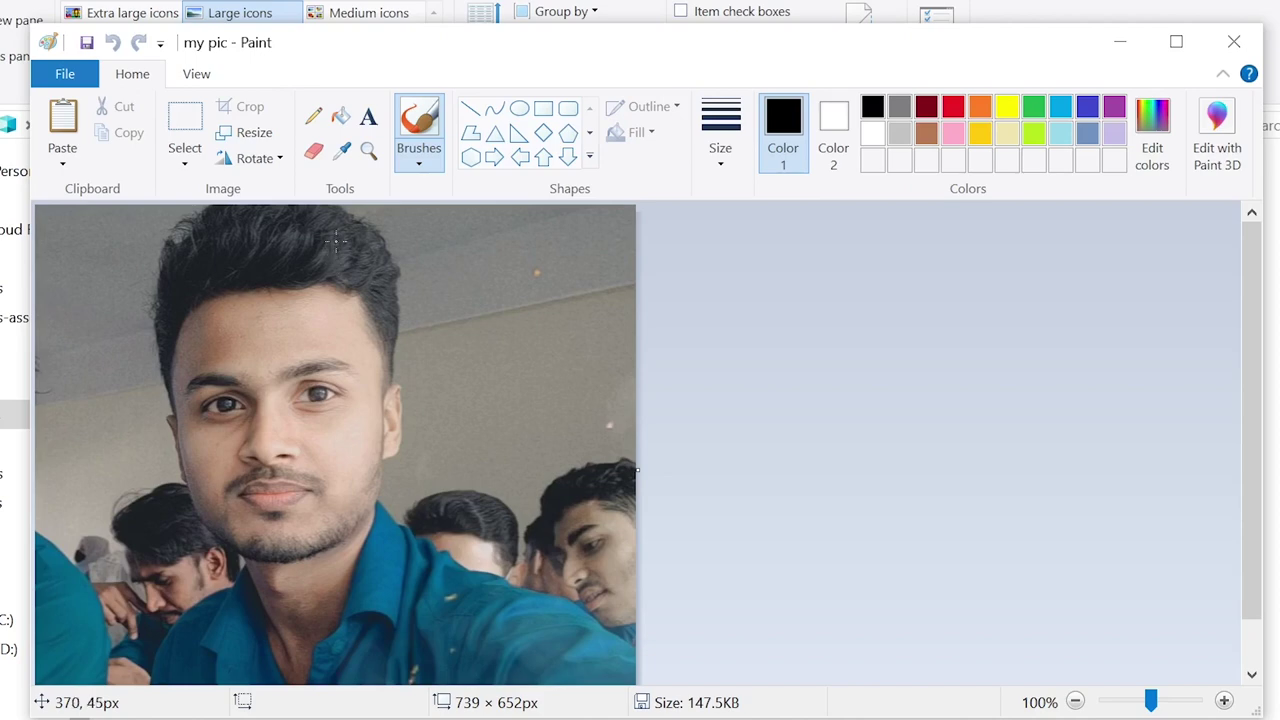
Step: Resize the picture by pixels to 100 horizontal and 100 vertical without maintaining the aspect ratio
click(255, 134)
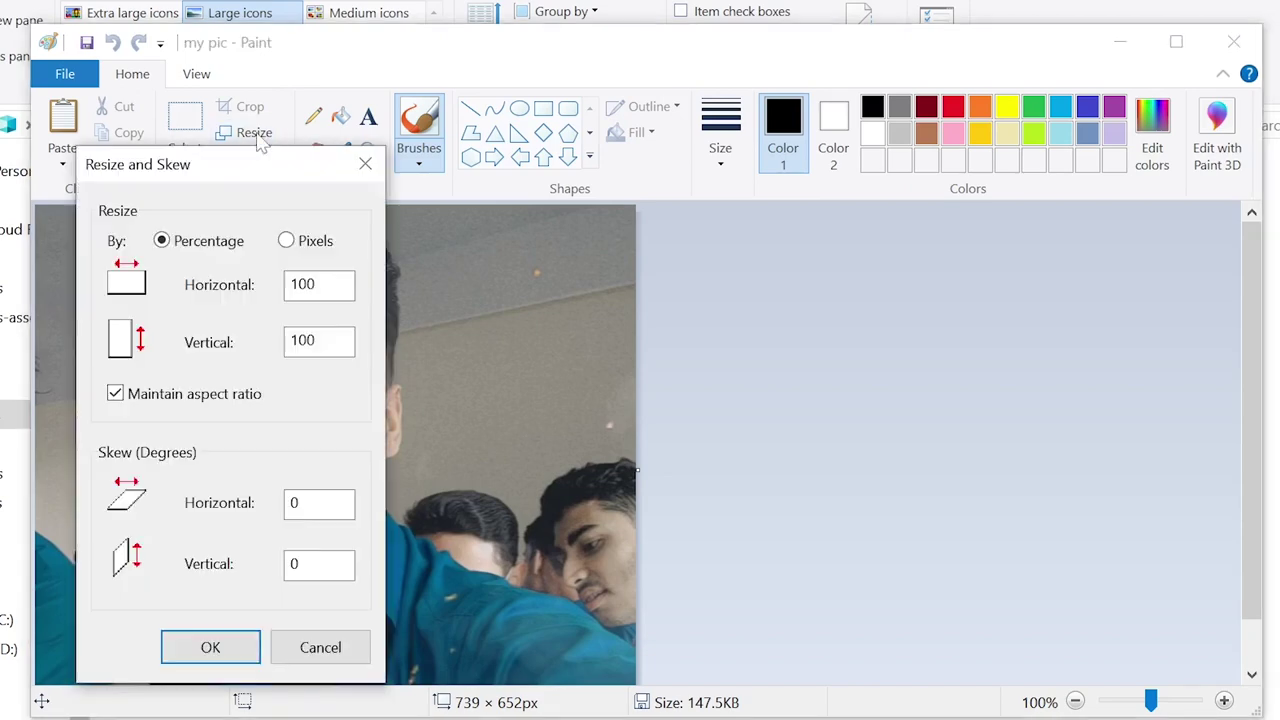
click(288, 242)
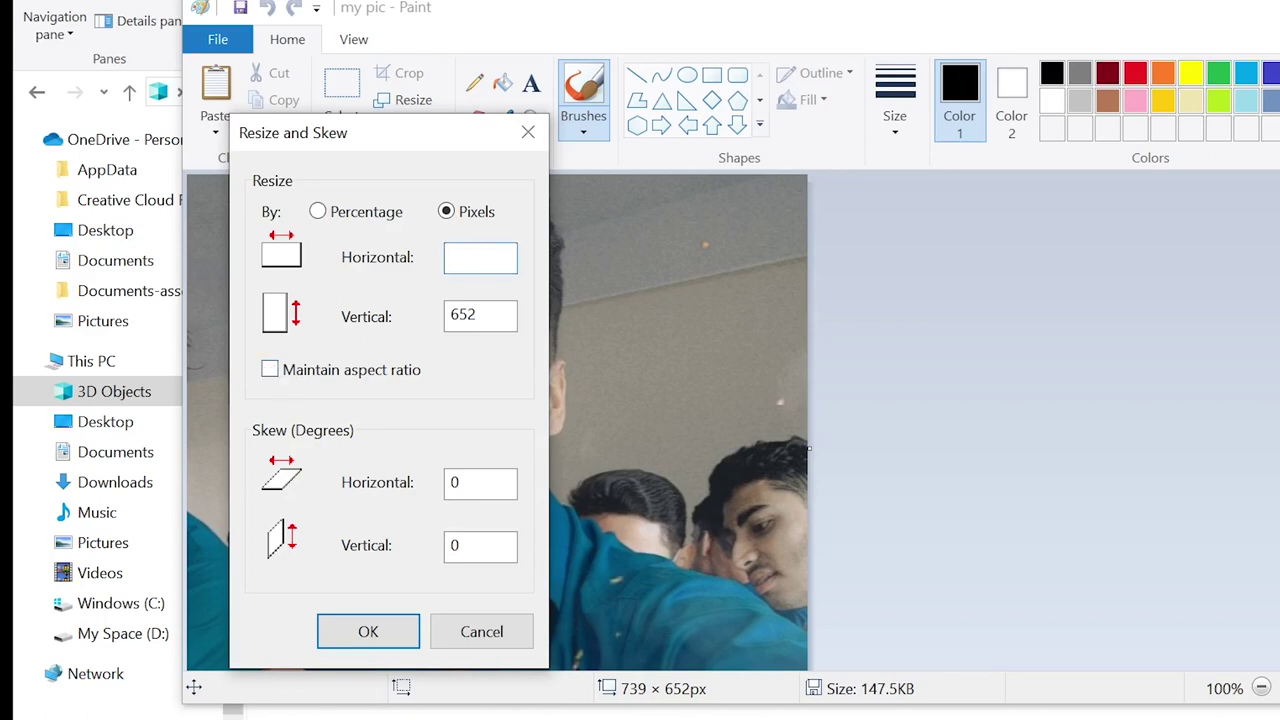
double_click(463, 257)
text(100)
key(Tab)
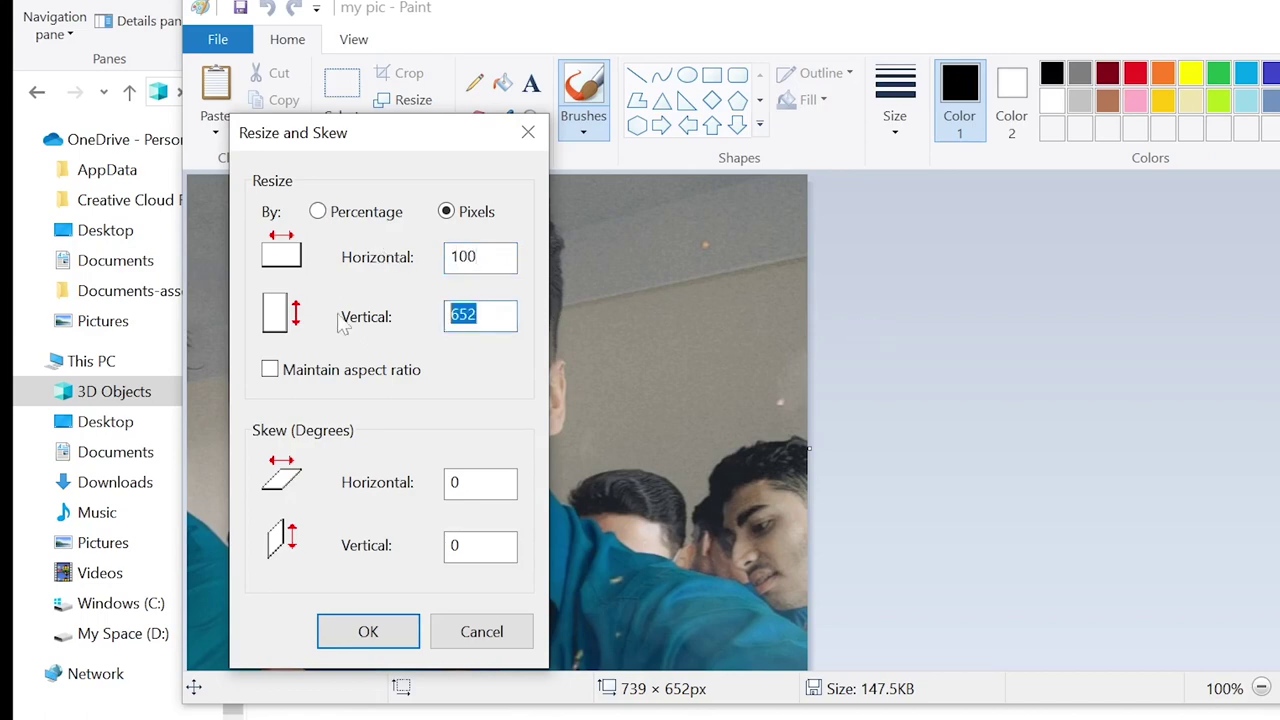
text(100)
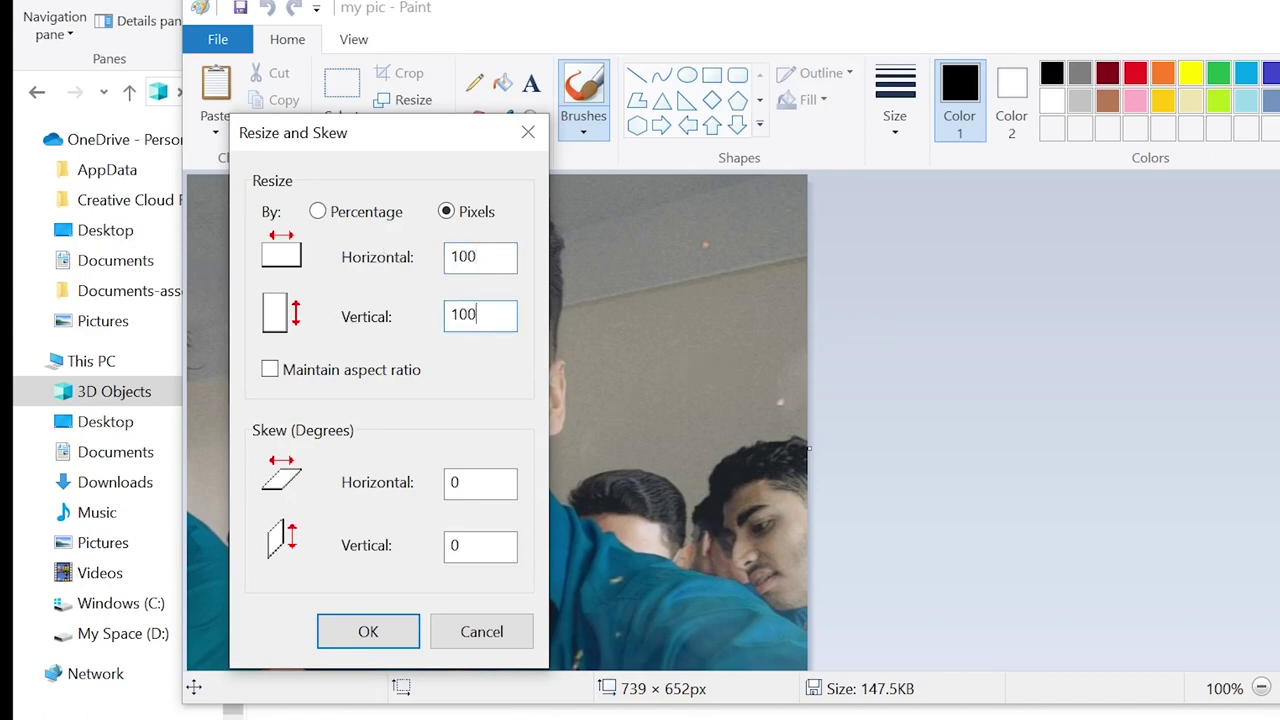
click(364, 645)
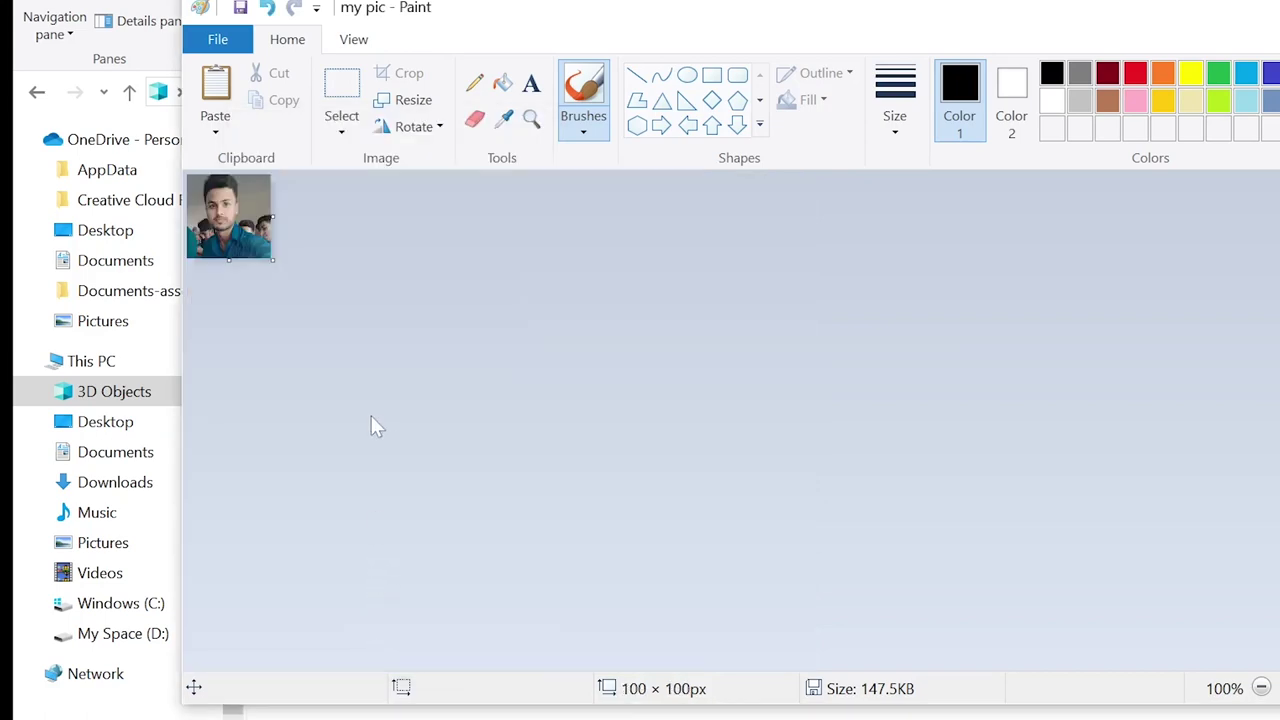
scroll(371, 423, up, 2)
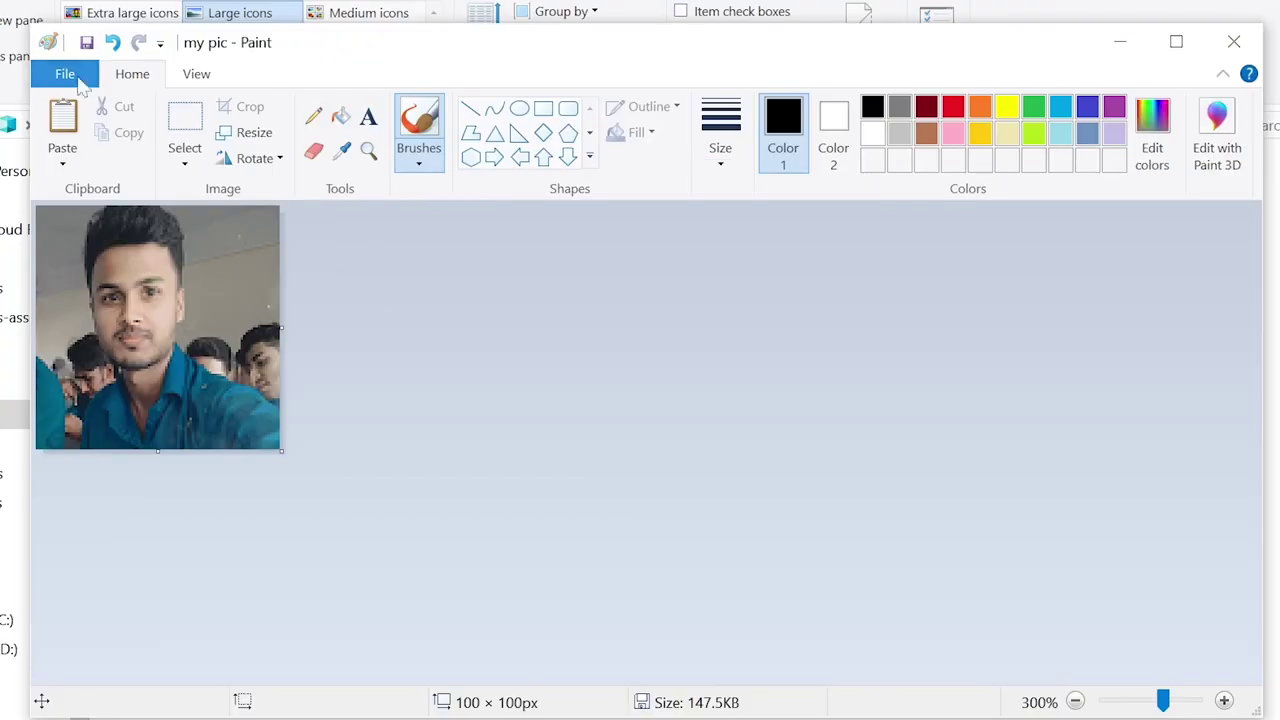
Step: Save the resized picture to the Desktop in 24-bit BMP format, naming it my pic with an icon file extension
click(78, 74)
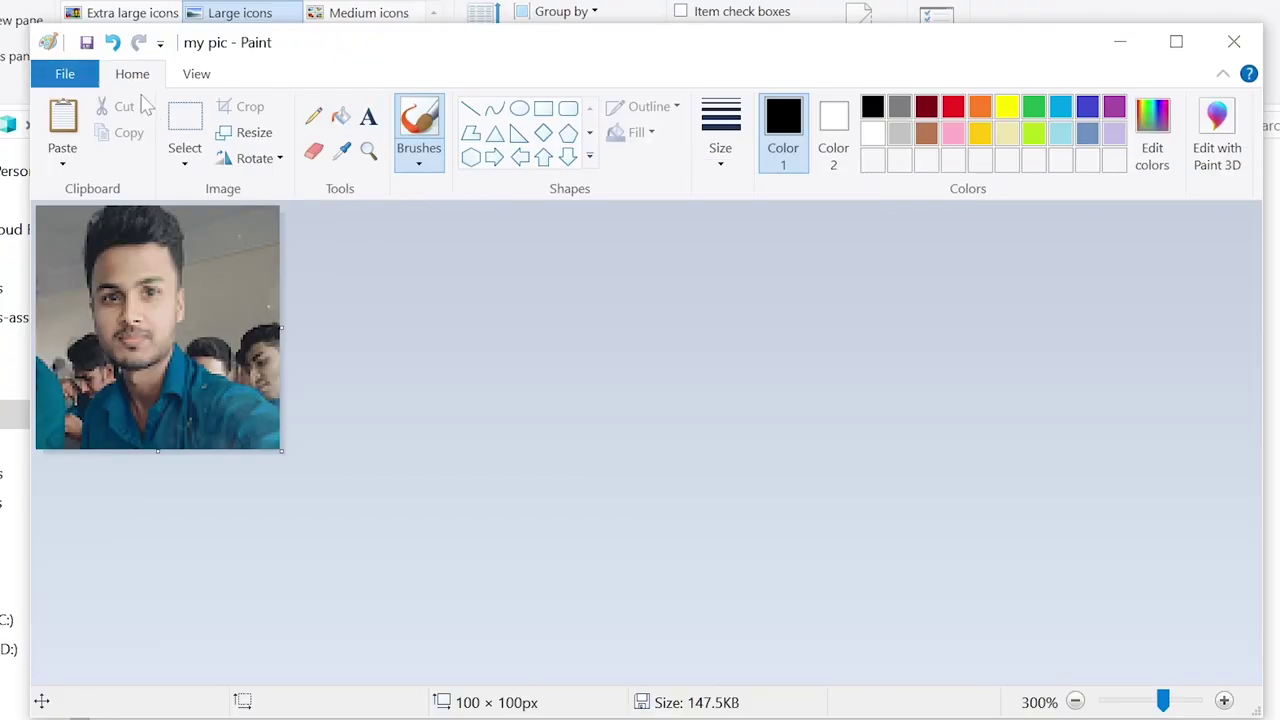
mouse_move(193, 291)
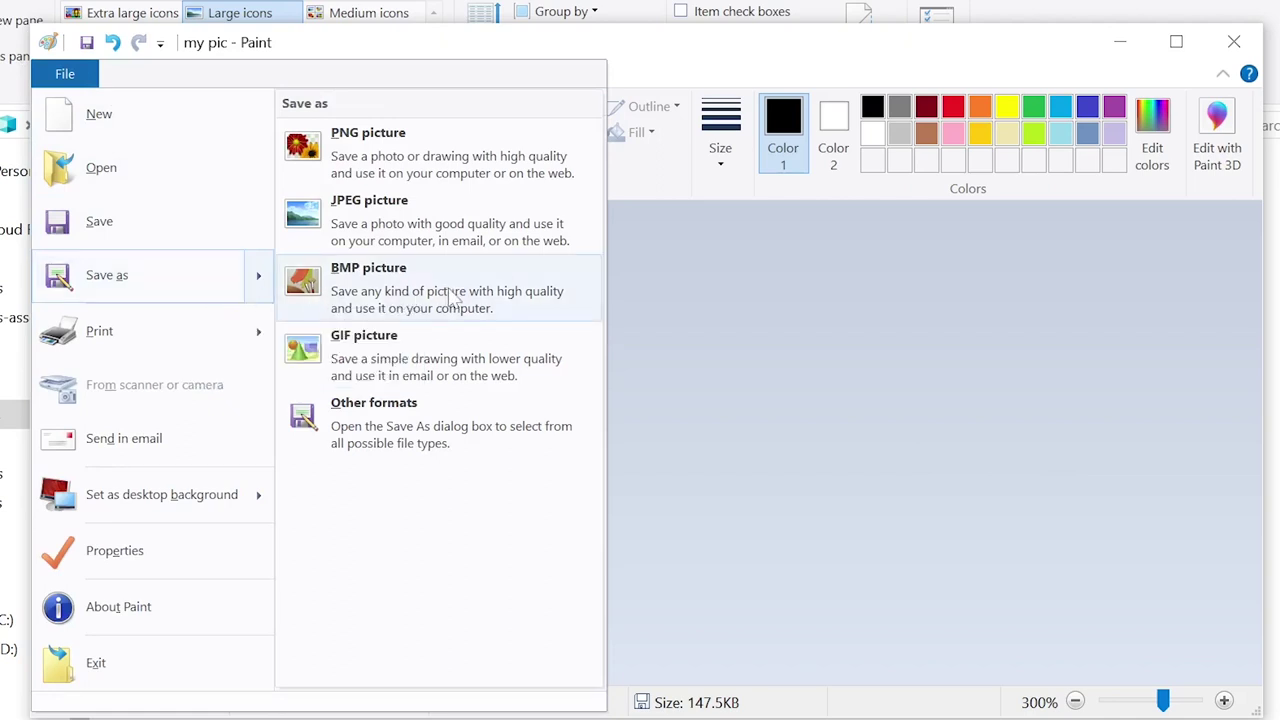
click(549, 291)
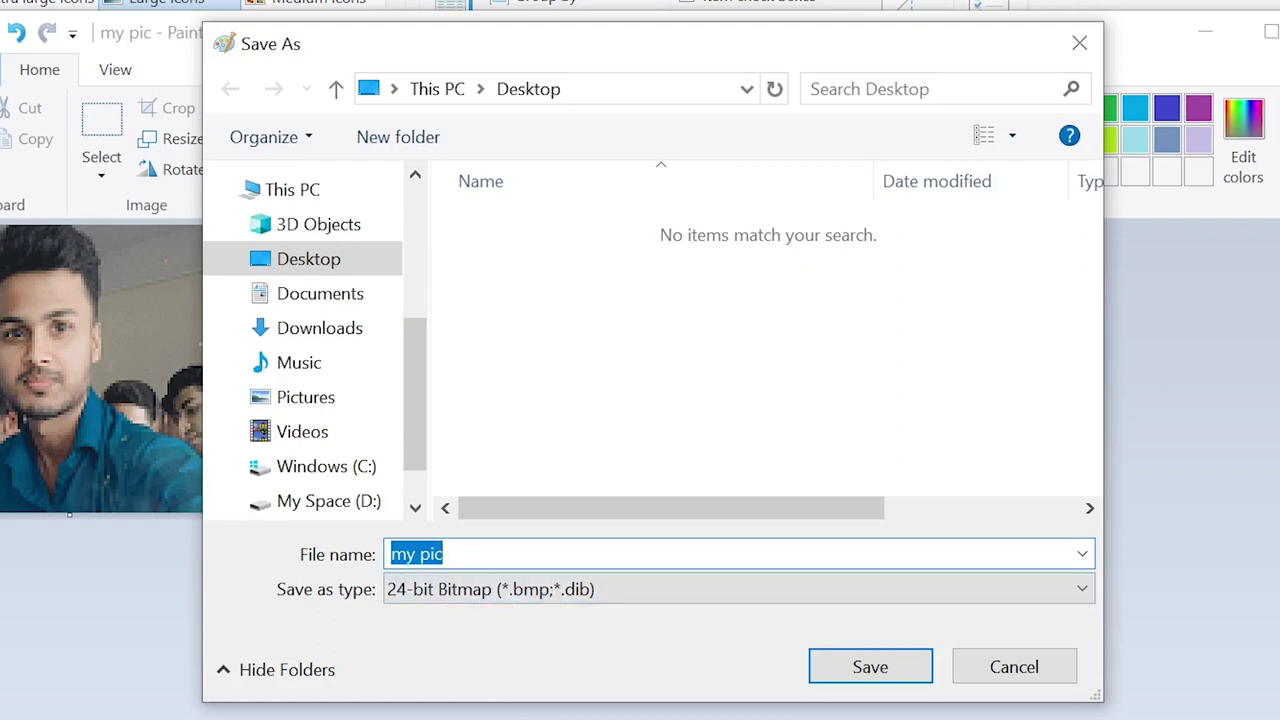
key(End)
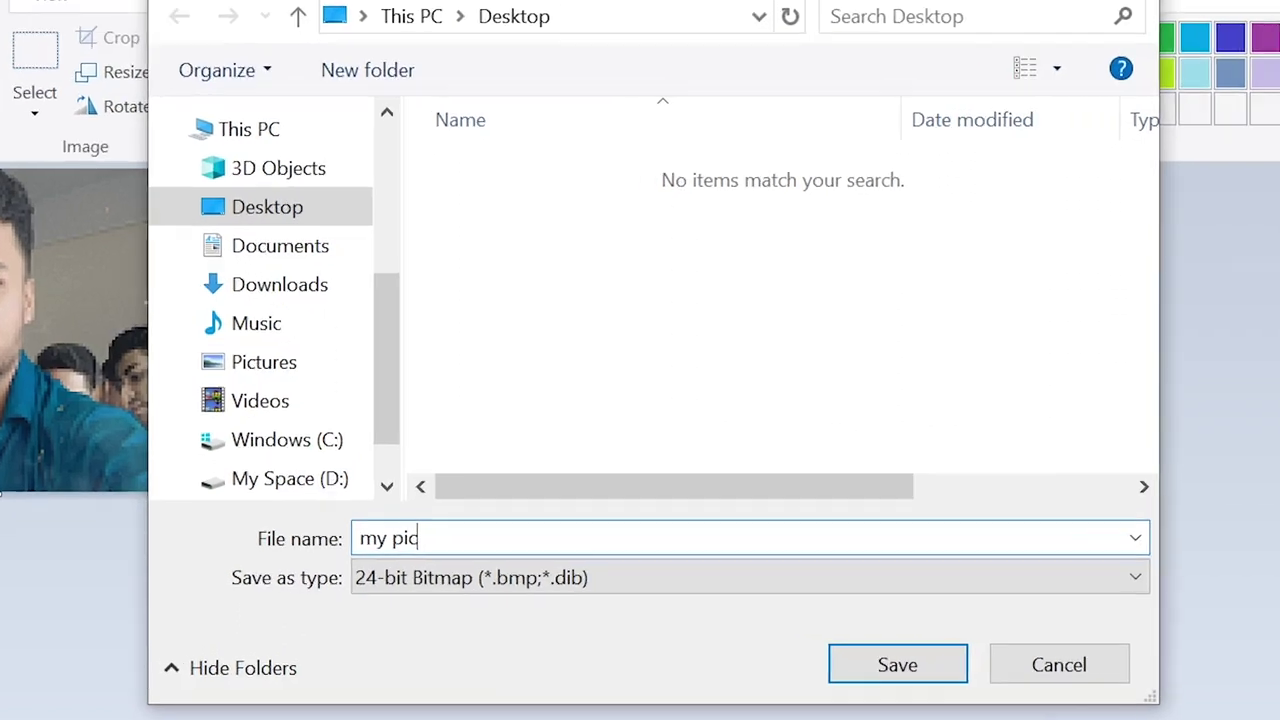
text(.)
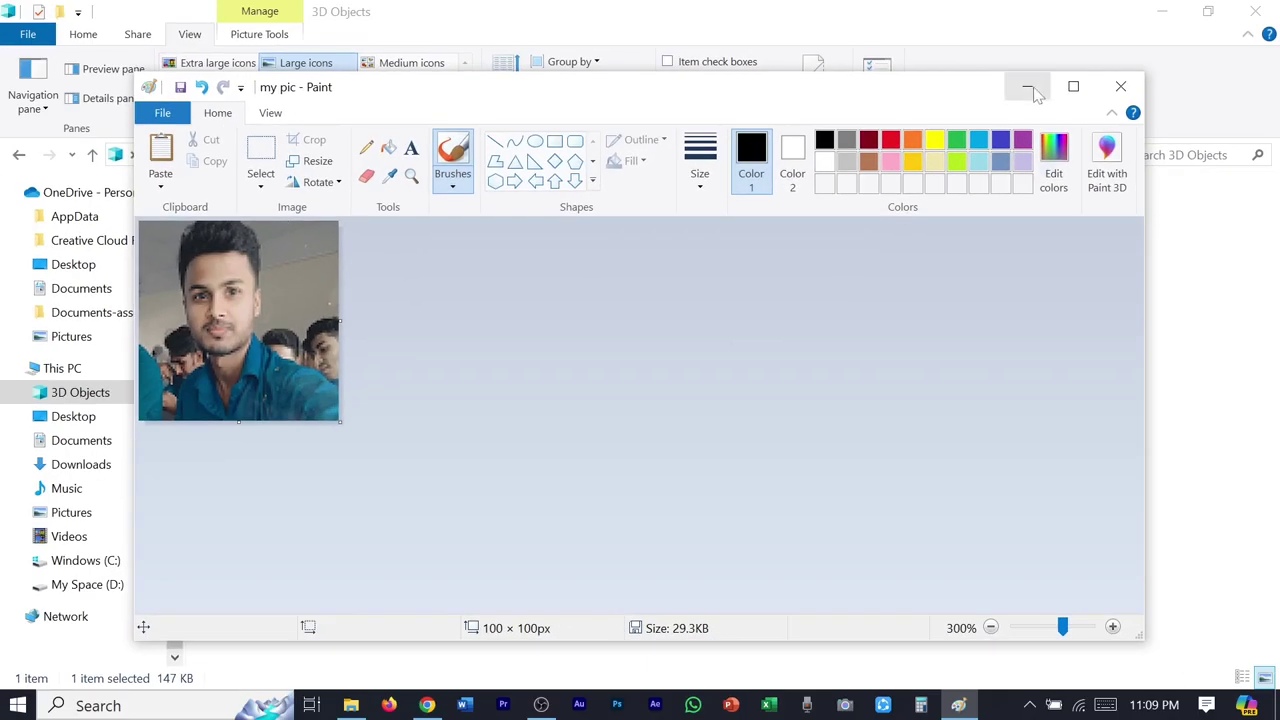
Step: Minimize Paint and bring up the Customize settings in the properties of the Asset folder on My Space (D:)
click(1036, 93)
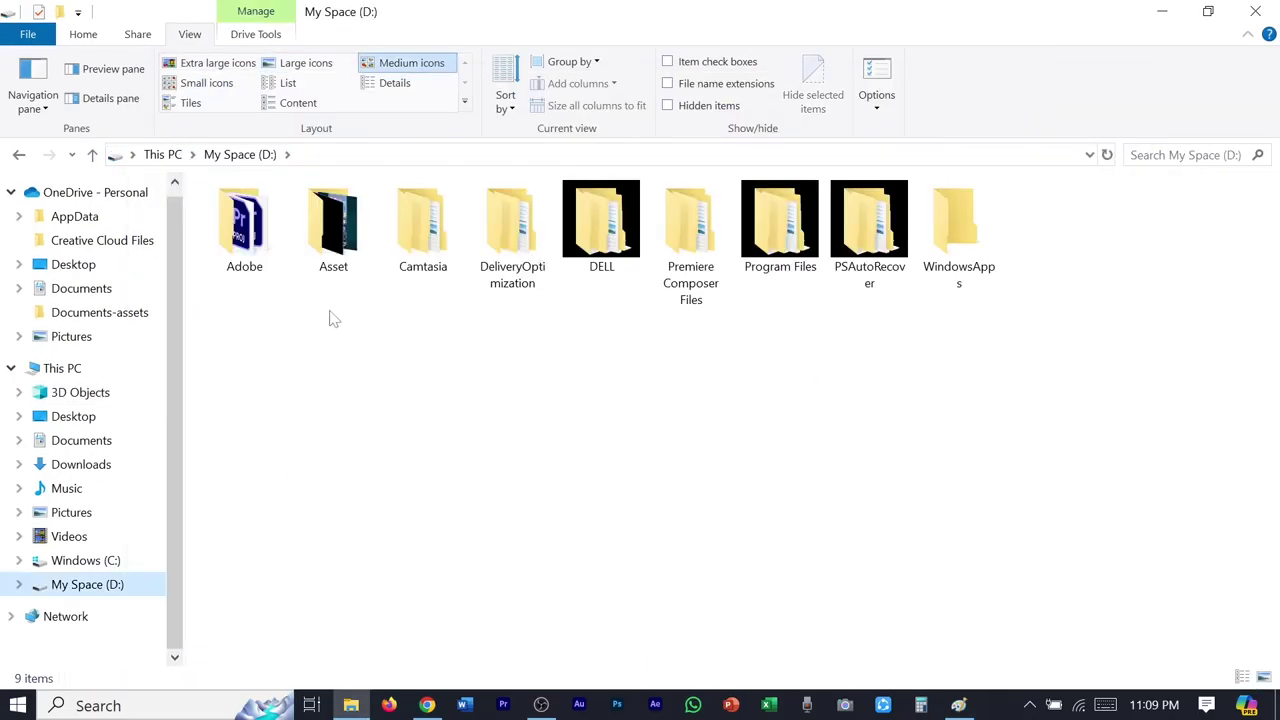
click(351, 220)
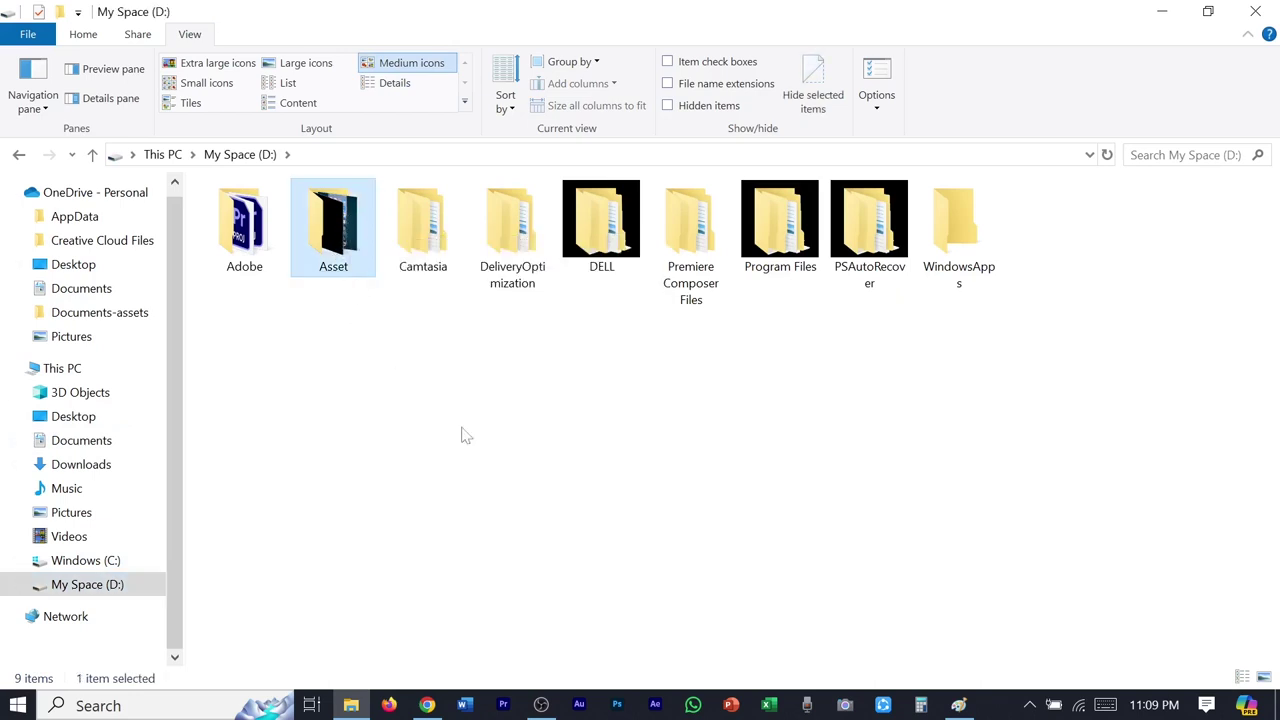
click(371, 397)
click(345, 240)
right_click(345, 228)
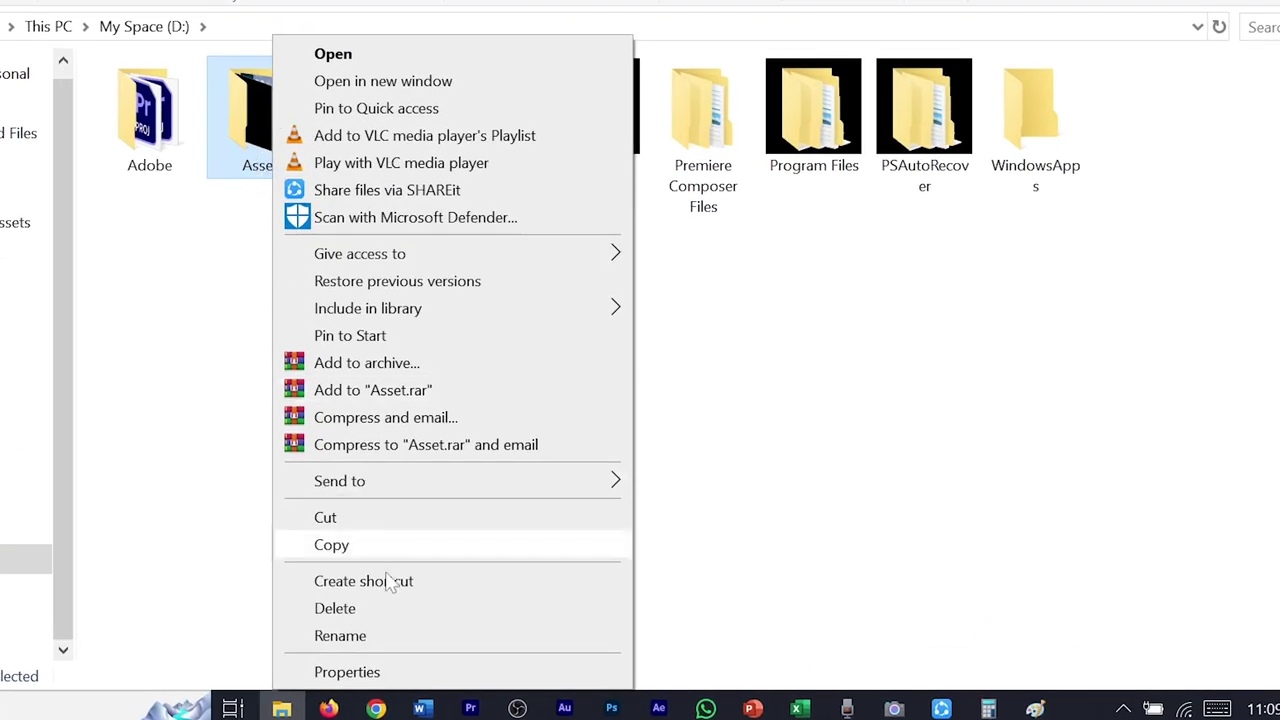
click(444, 675)
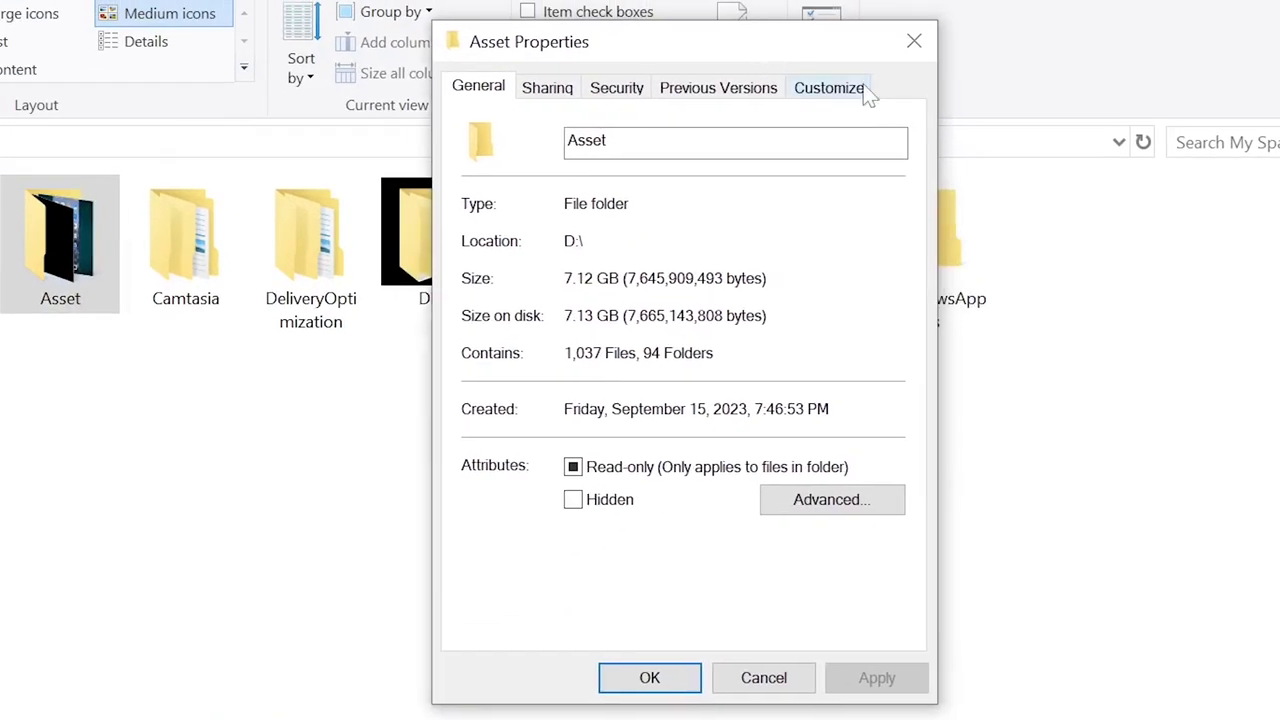
click(838, 90)
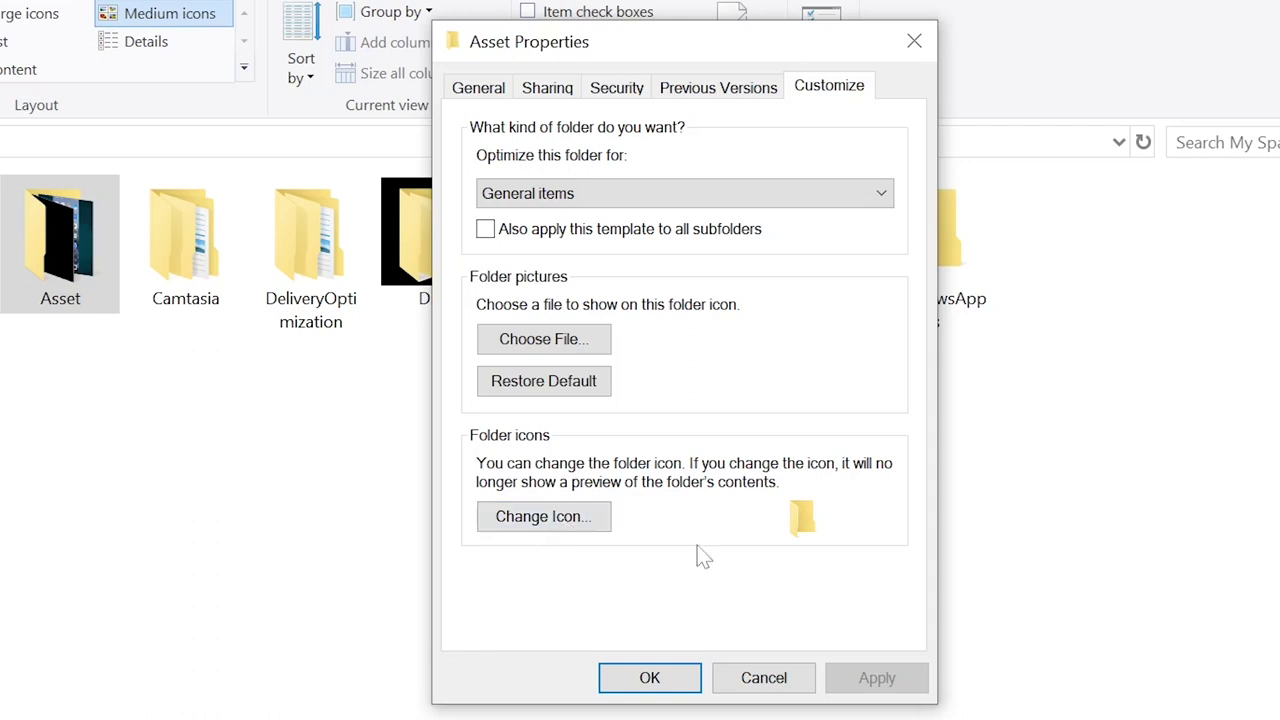
Step: Change the Asset folder's icon to the my pic icon file from the Desktop and apply the folder properties
click(551, 517)
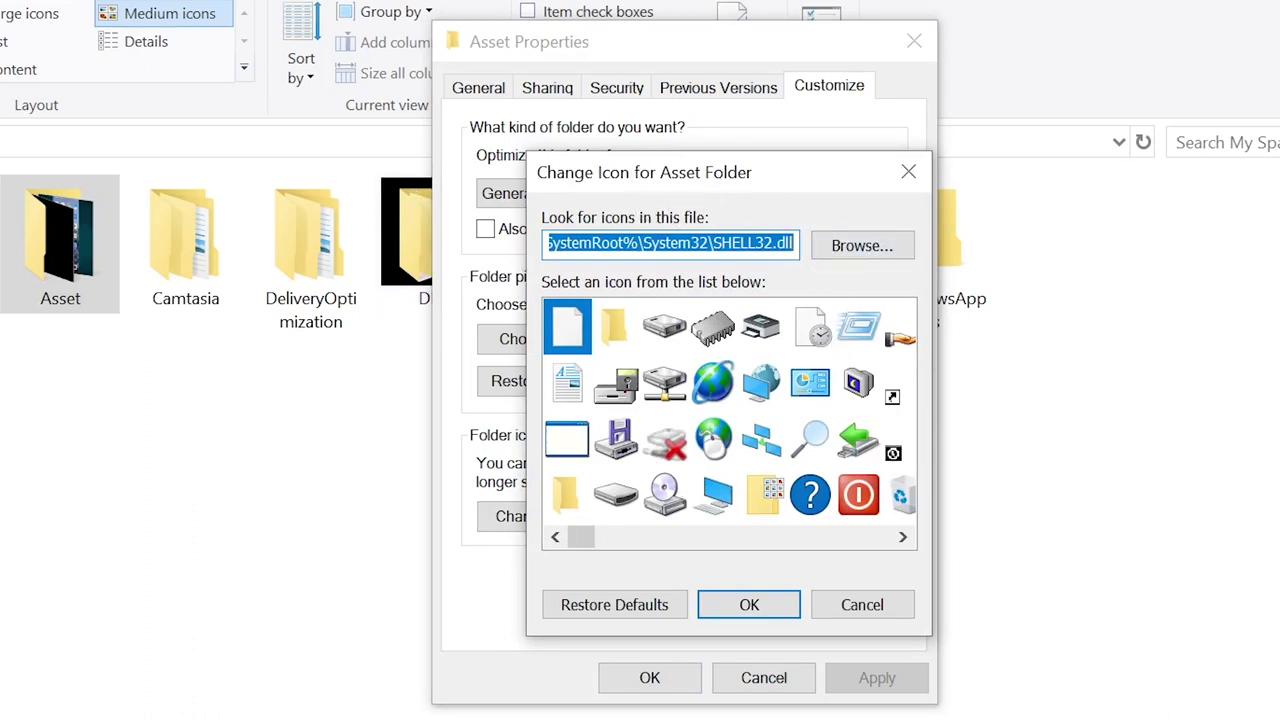
click(860, 248)
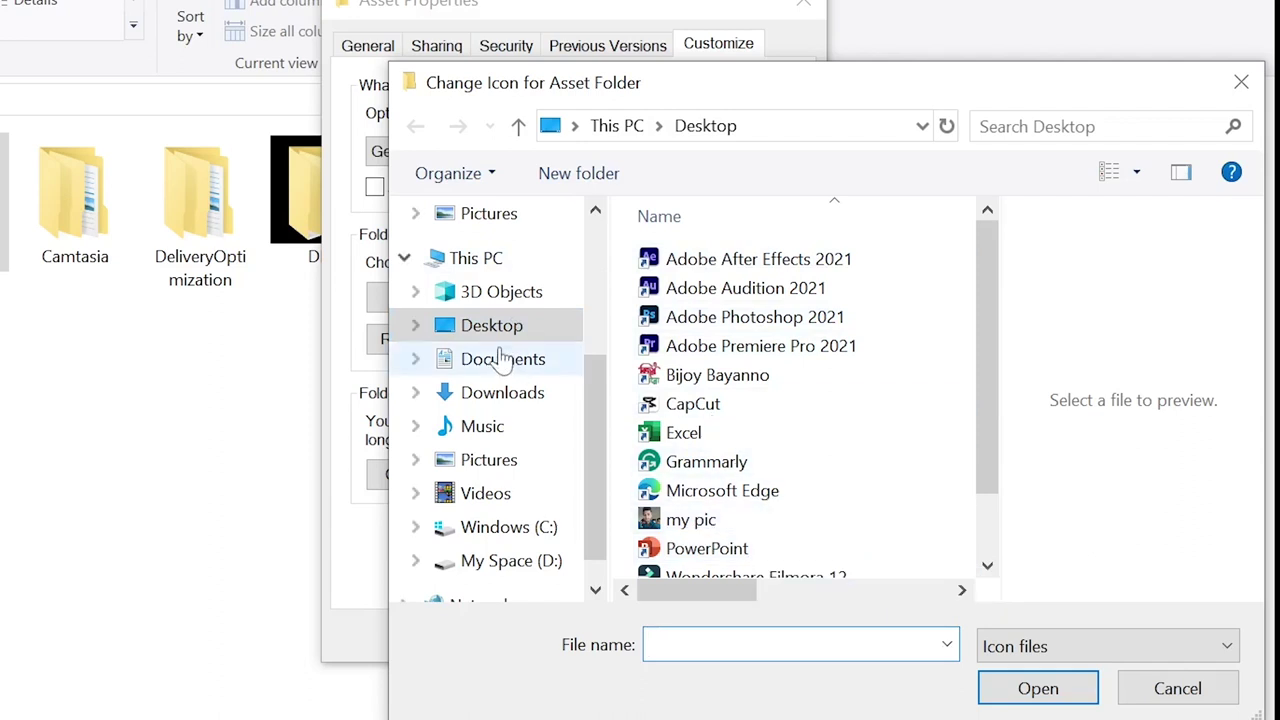
scroll(722, 505, down, 1)
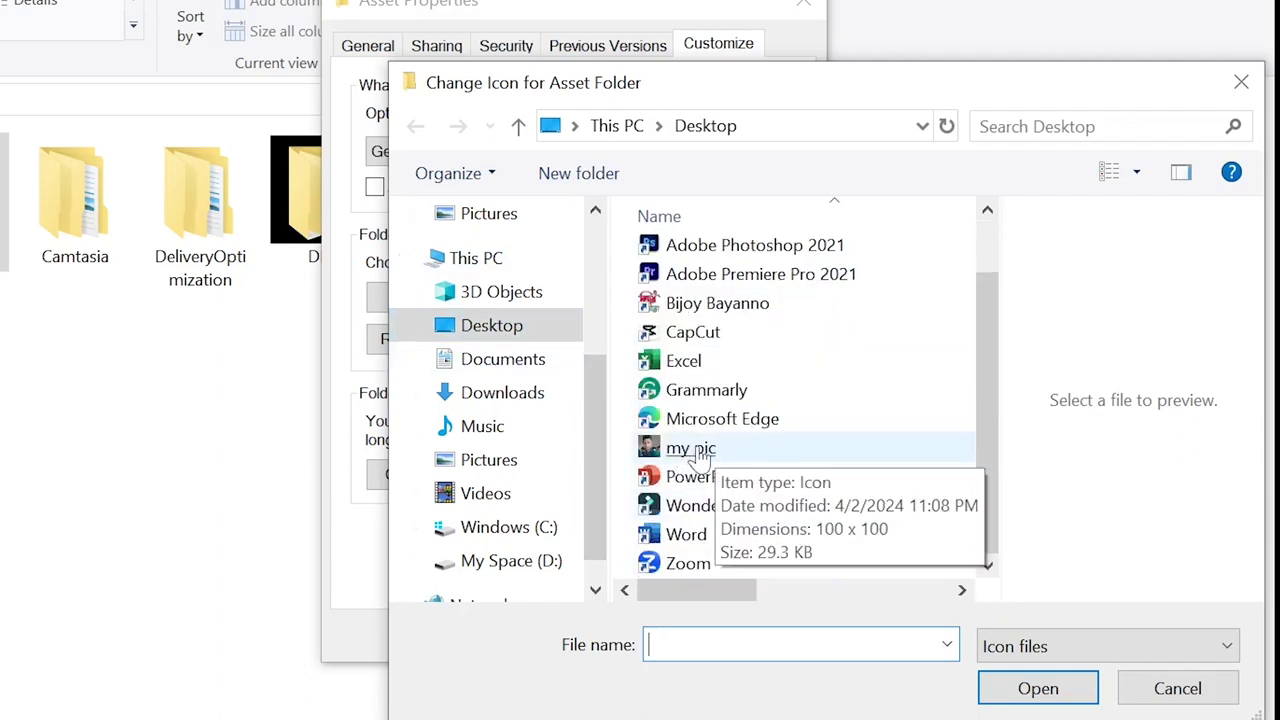
double_click(698, 451)
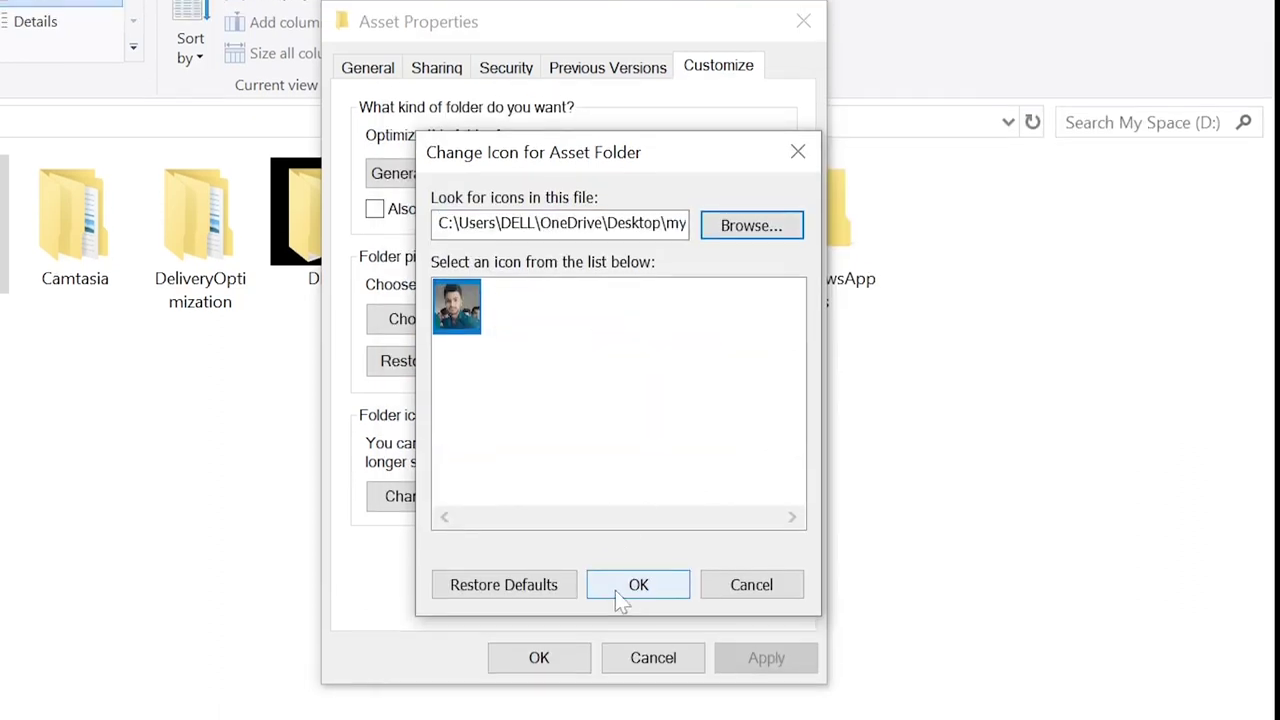
click(636, 566)
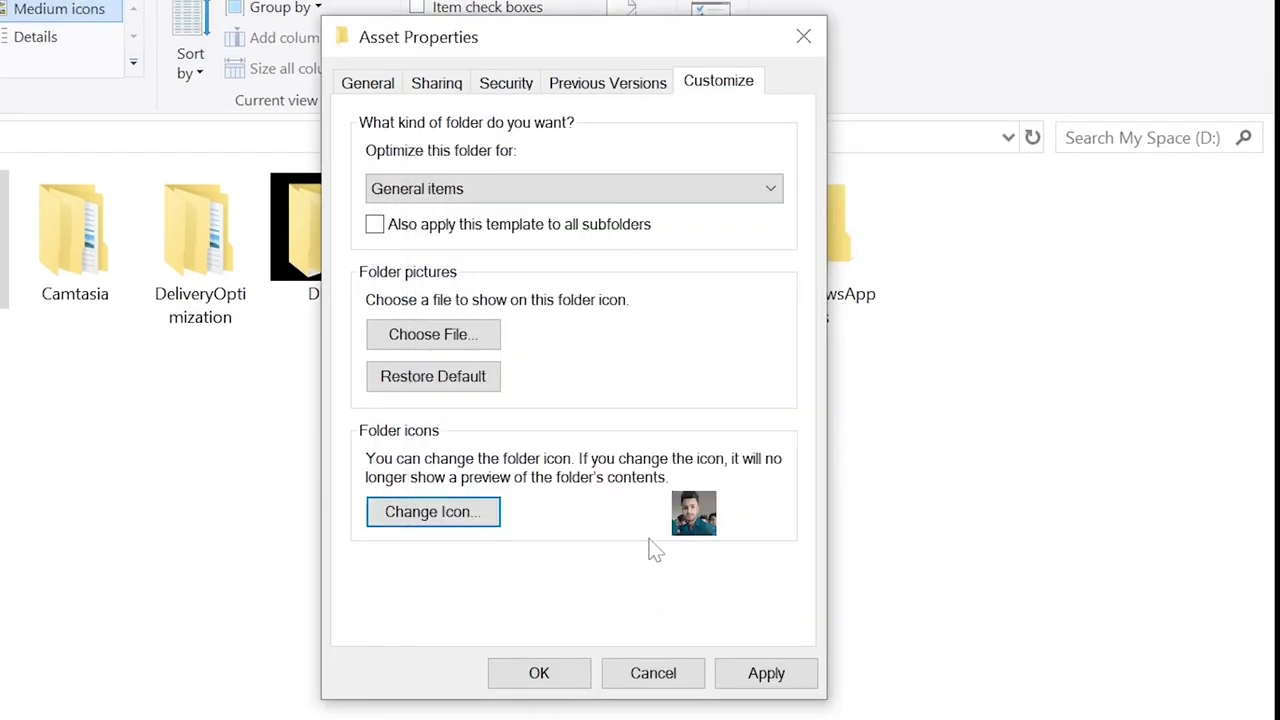
click(786, 675)
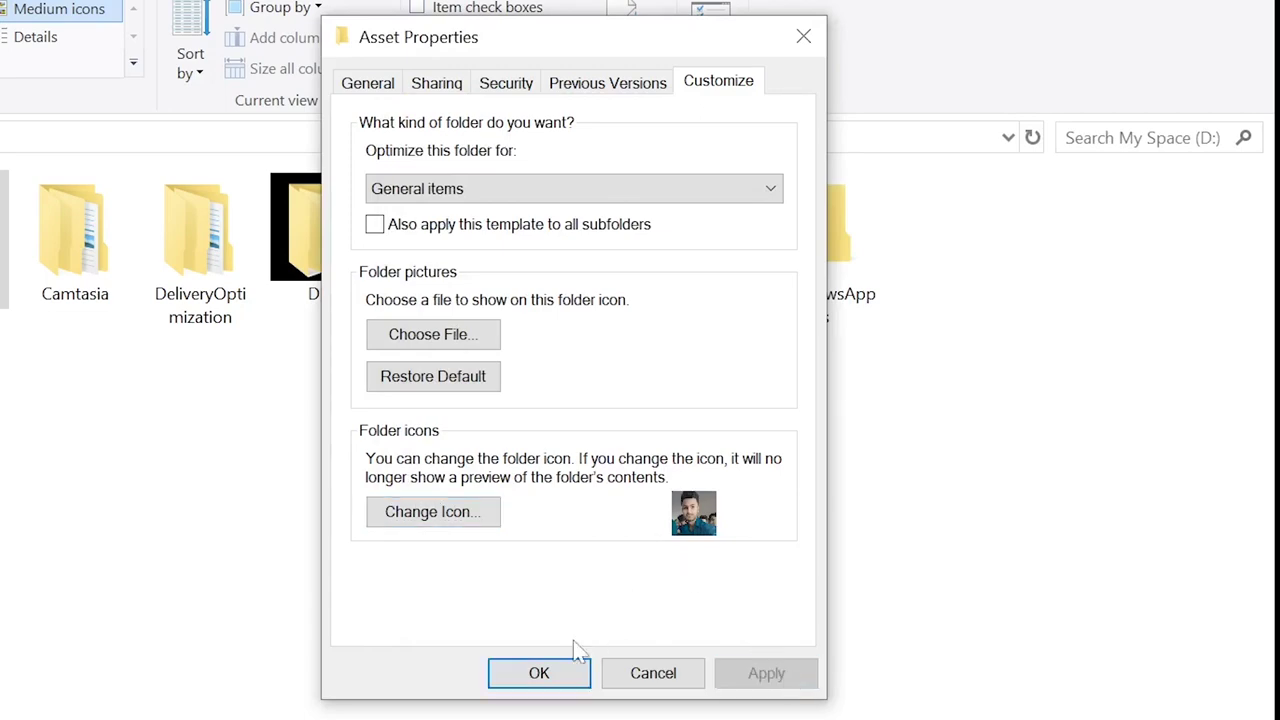
click(538, 673)
Step: Refresh the contents of My Space (D:) and inspect the Asset folder's icon
right_click(498, 537)
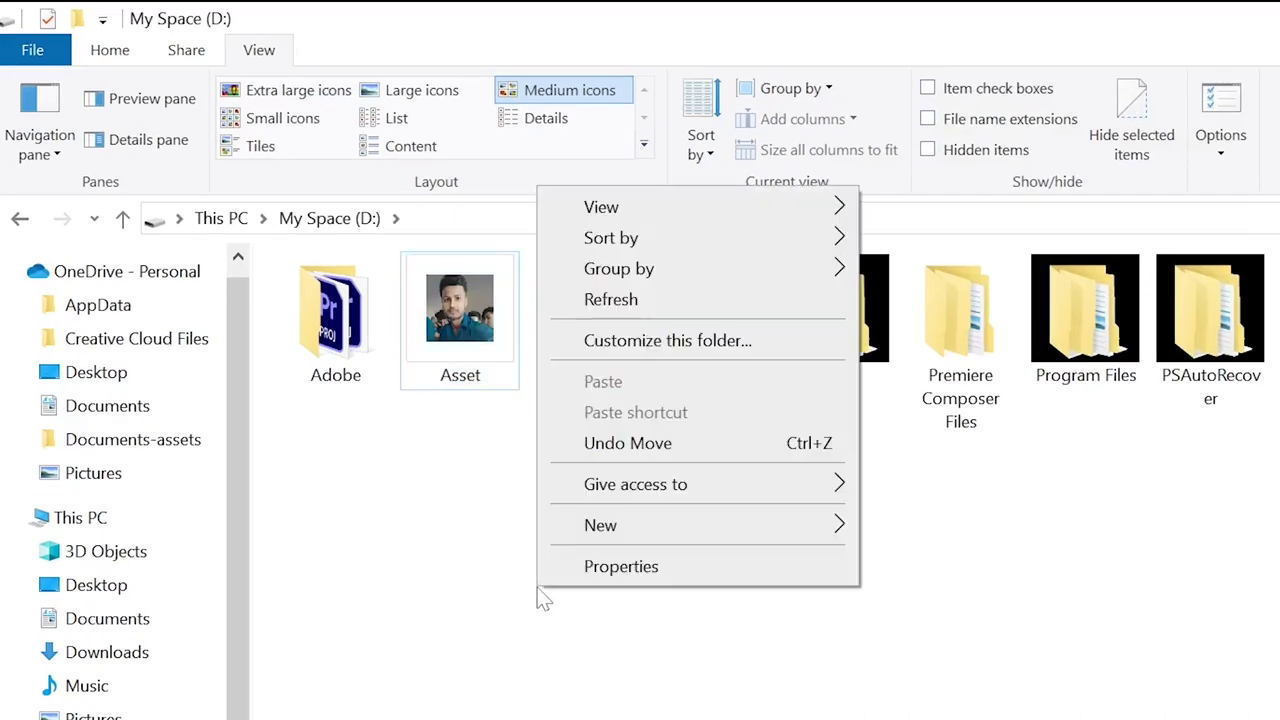
click(568, 266)
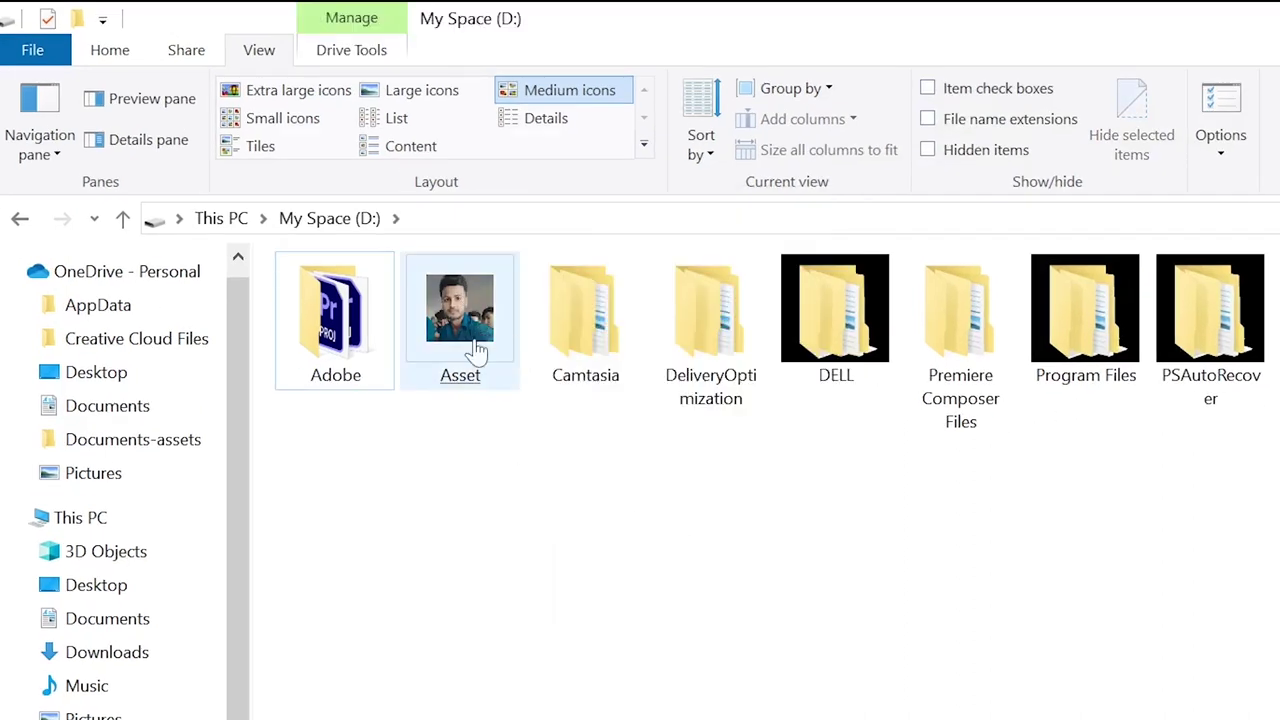
click(477, 348)
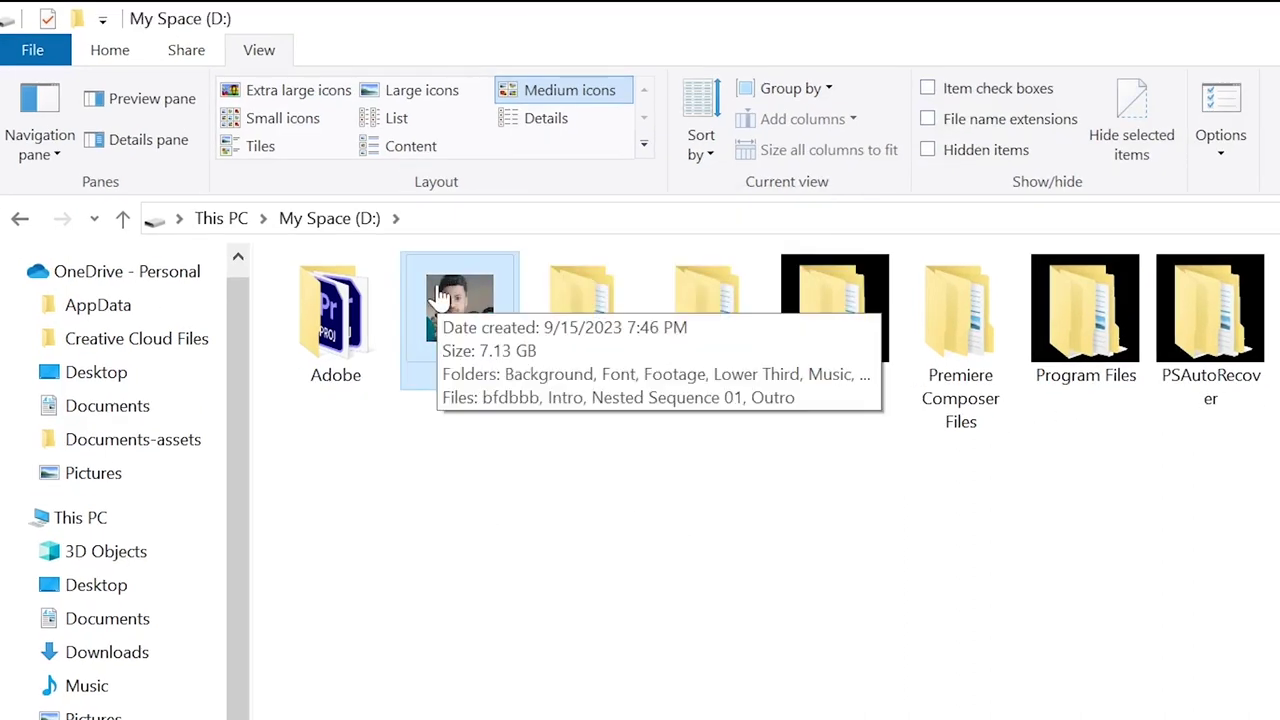
click(530, 570)
click(475, 325)
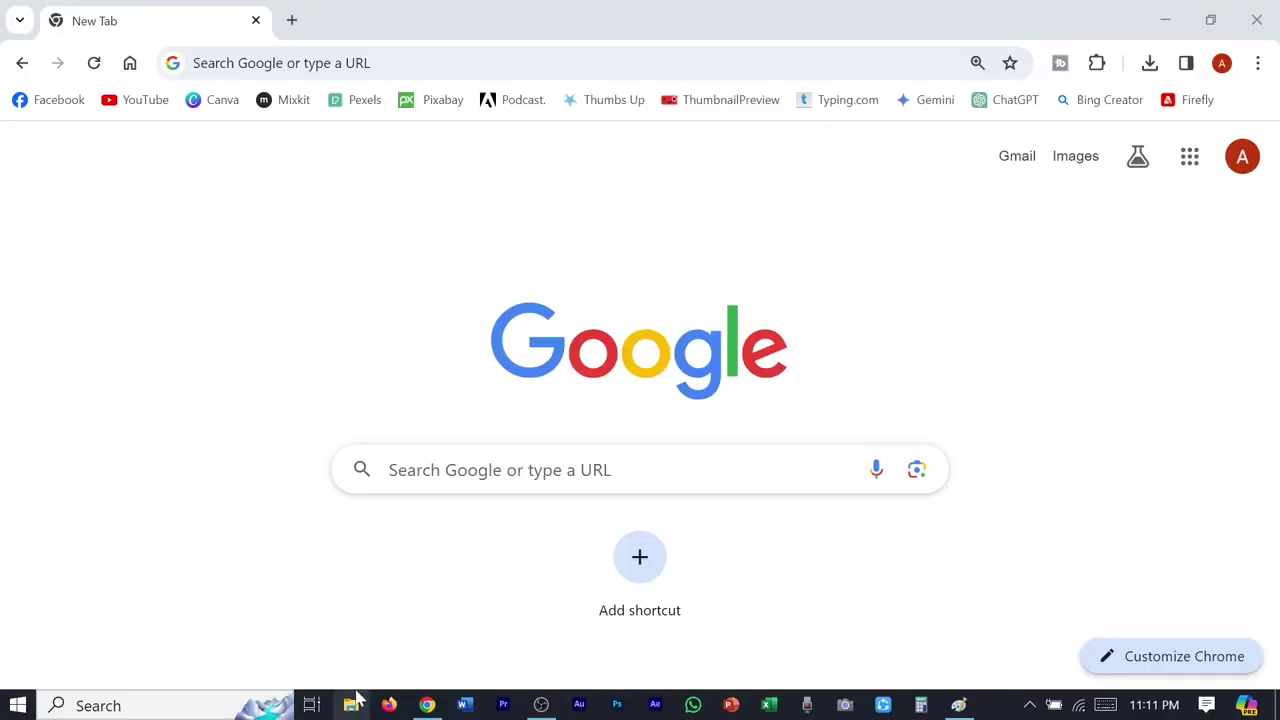
Step: Switch back to File Explorer and view the Asset folder on My Space (D:) again
click(355, 703)
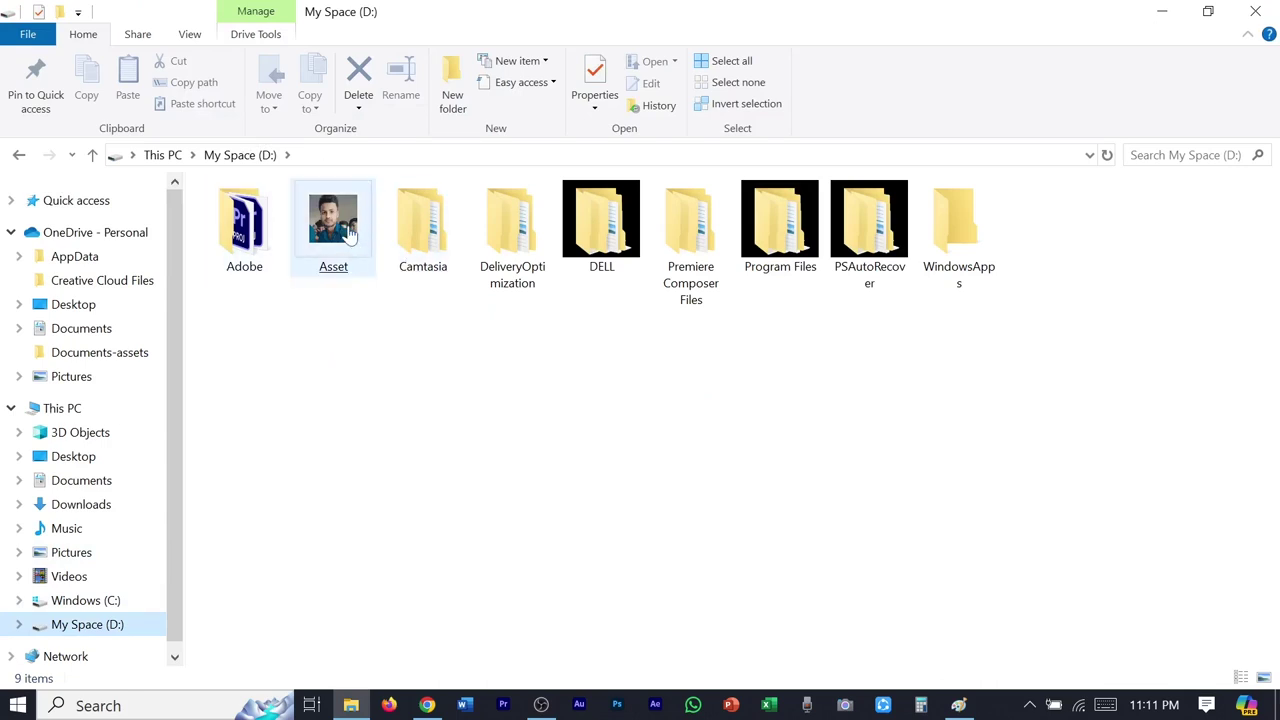
click(434, 356)
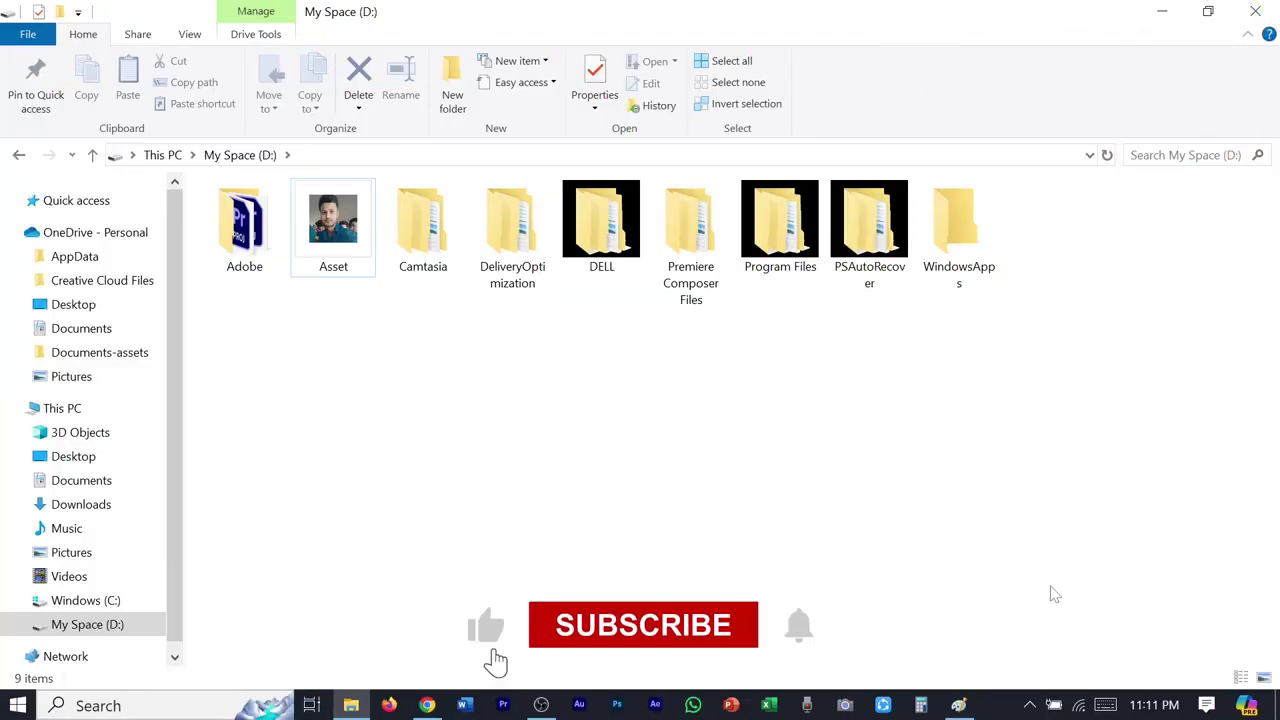
key(shift+F10)
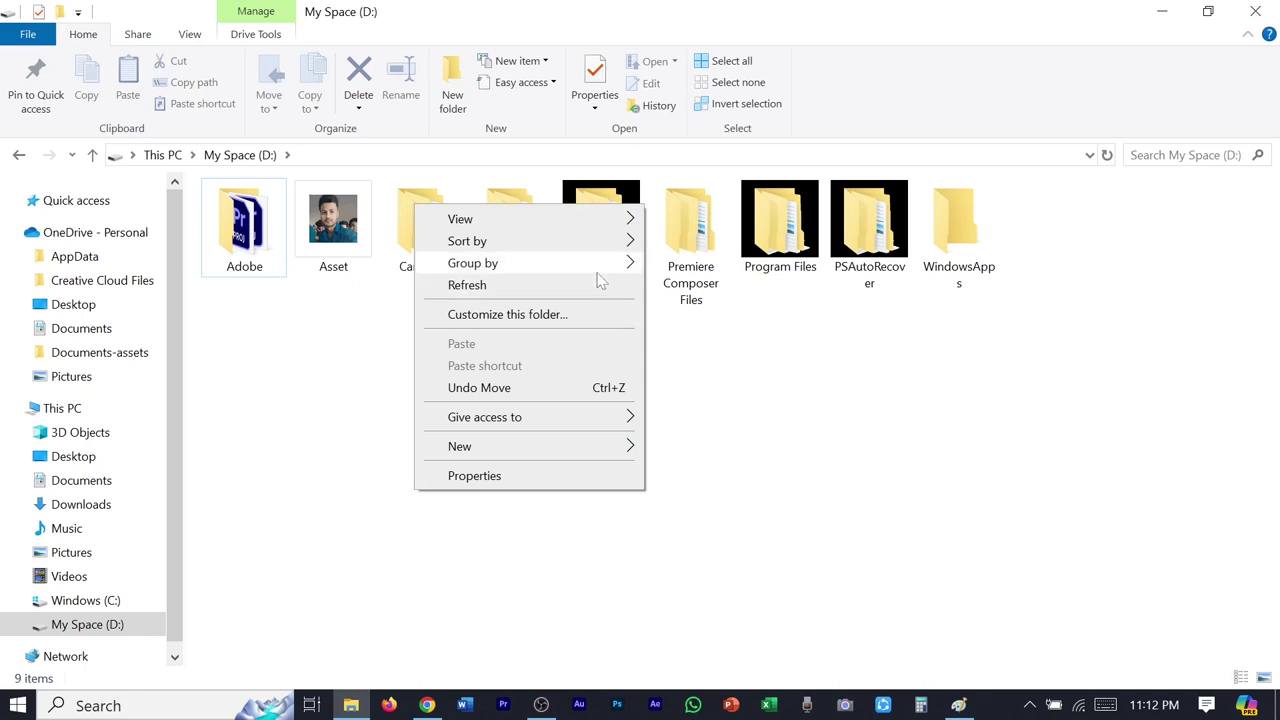
mouse_move(600, 263)
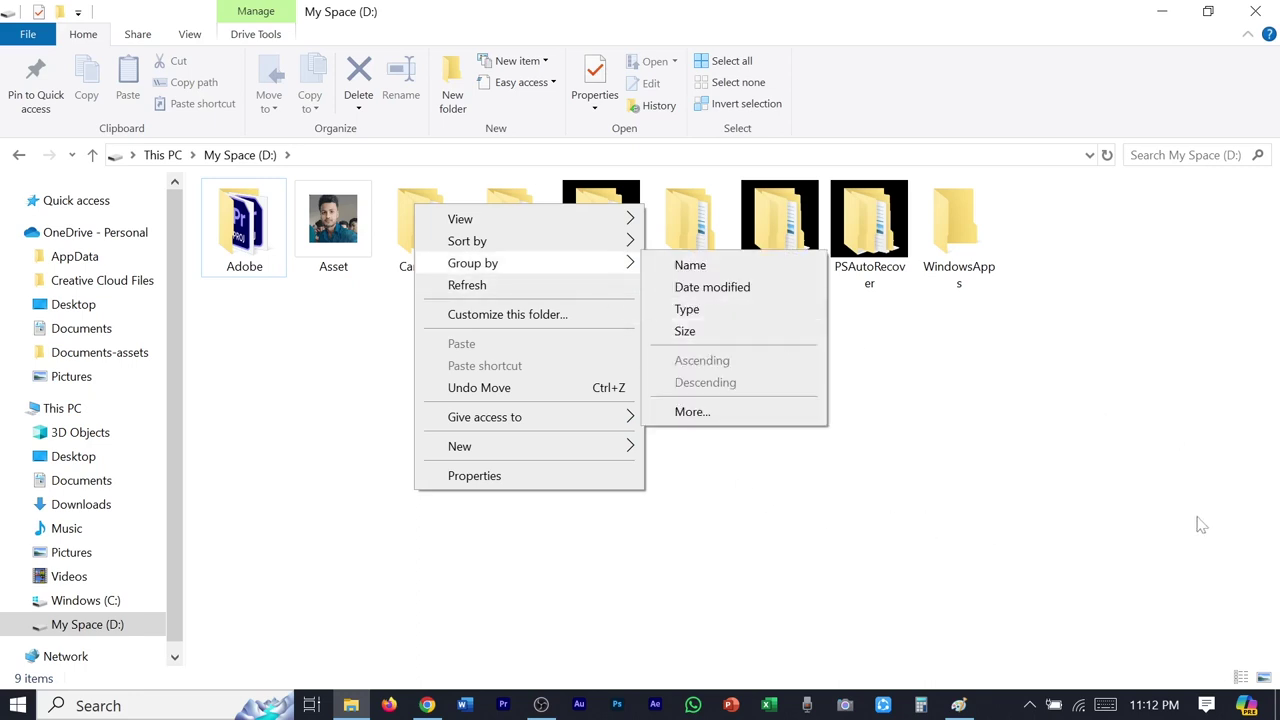